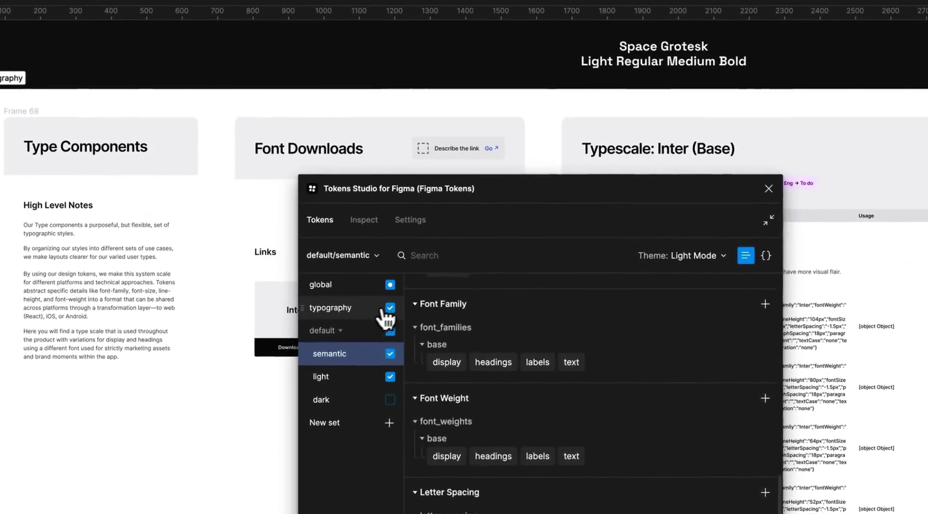
Open the base.display.xl typography token for editing to review its alias values
click(341, 308)
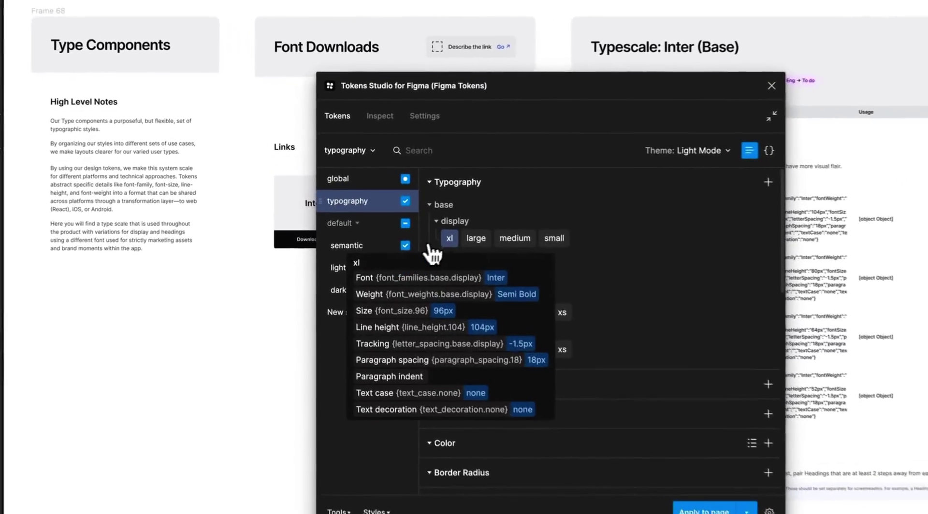
right_click(369, 200)
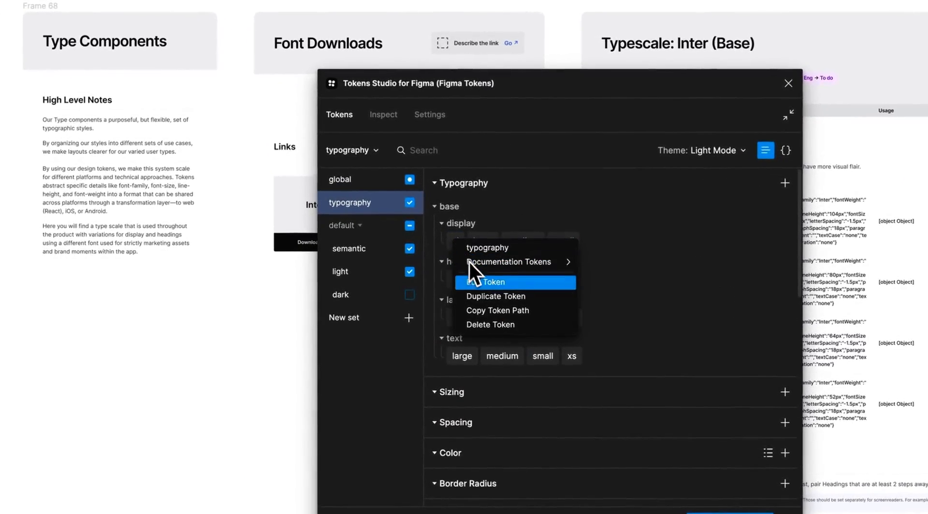
click(475, 279)
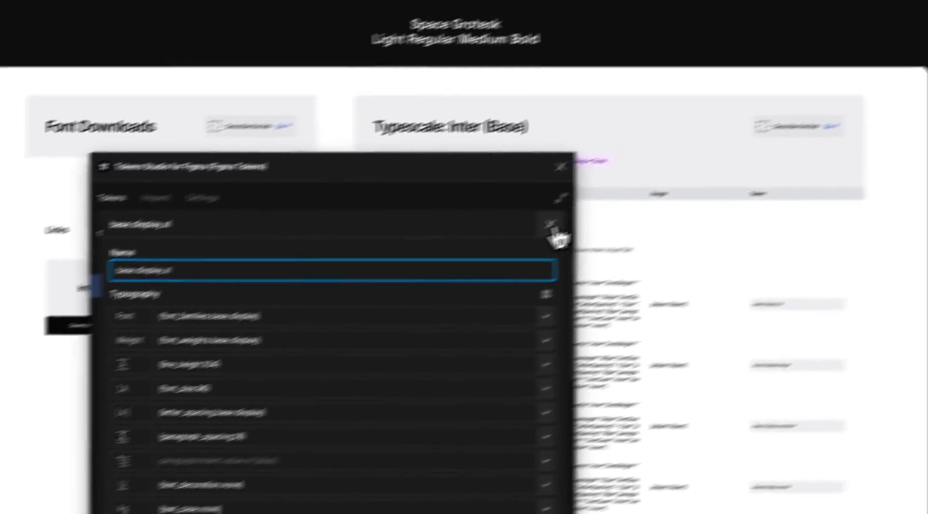
Close the editor, switch to the semantic set, move the plugin left and expand the display text styles
click(545, 230)
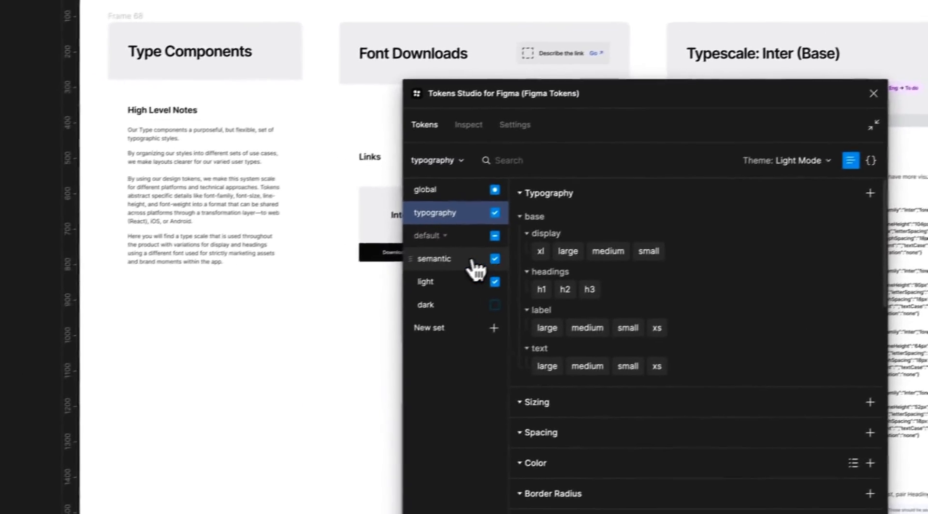
click(436, 258)
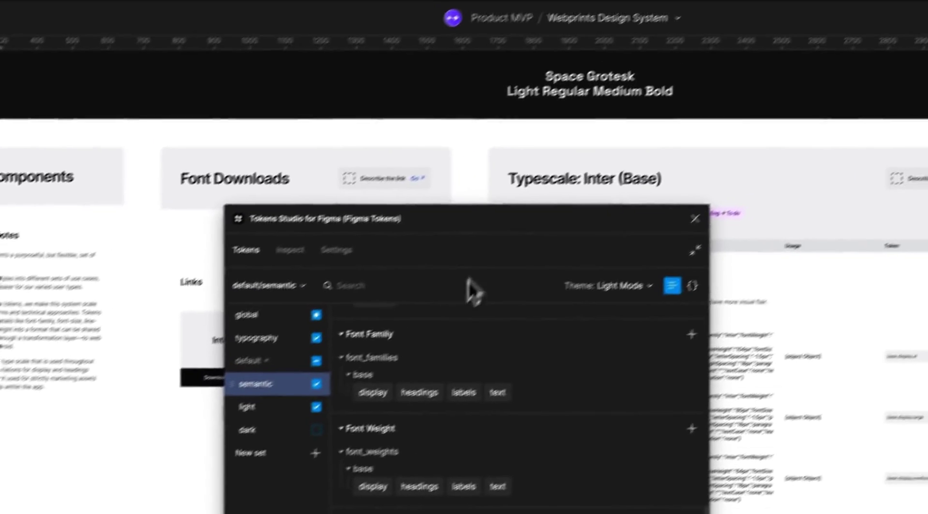
drag(469, 249, 255, 155)
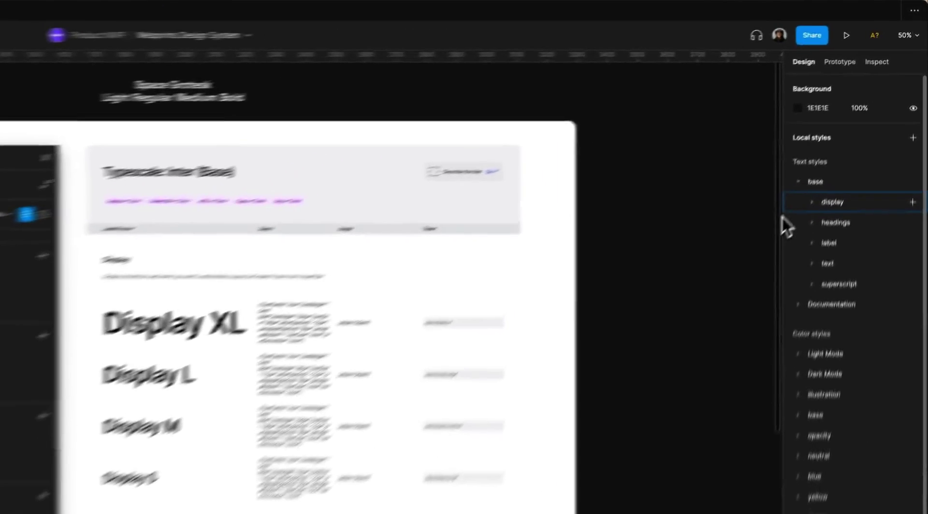
click(861, 118)
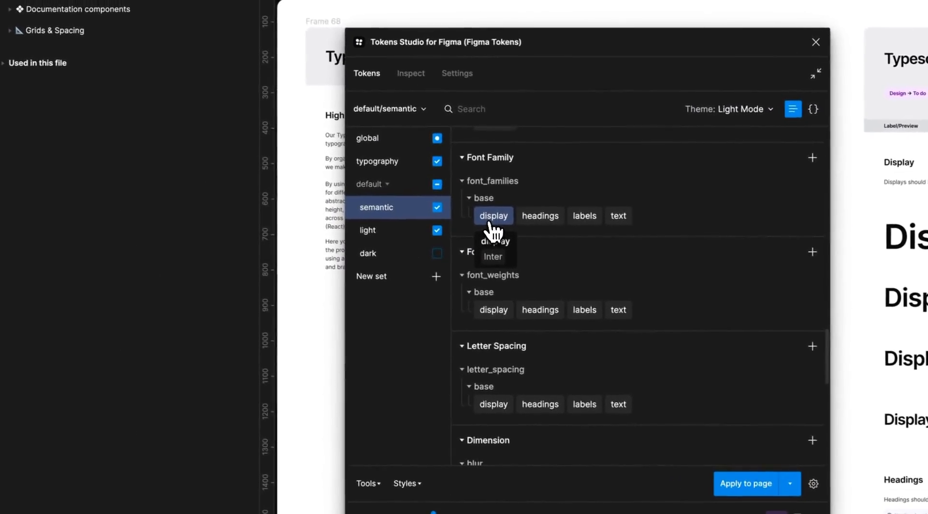
Change the semantic display font family token from Inter to Space Grotesk and save it
right_click(475, 211)
click(526, 262)
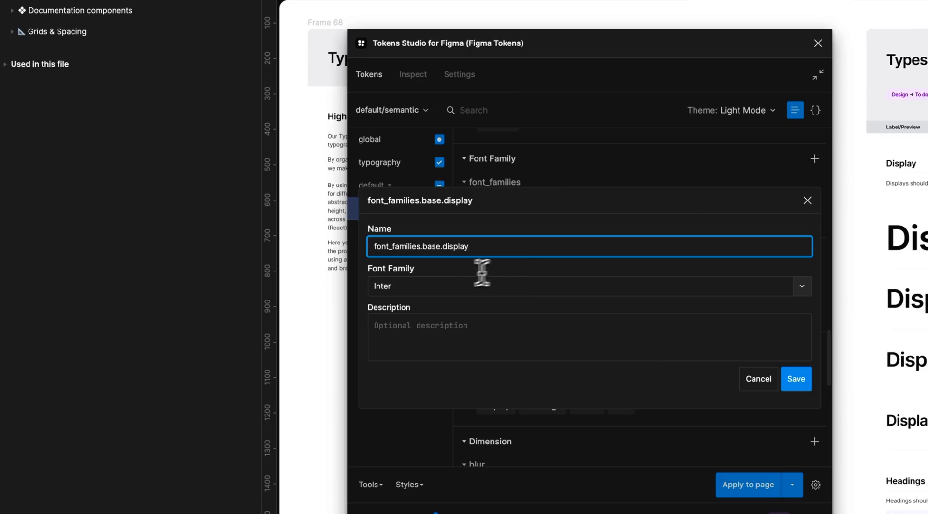
double_click(431, 286)
text(Space Grote)
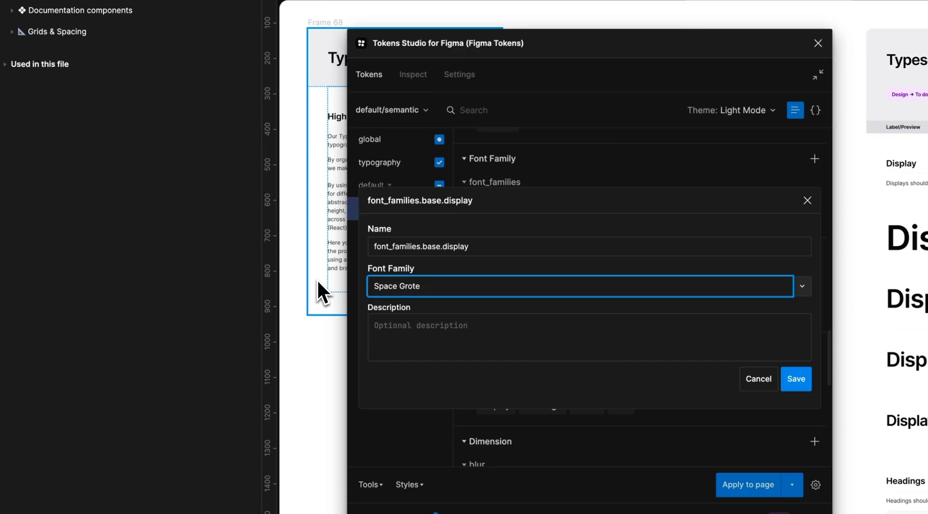
text(sk)
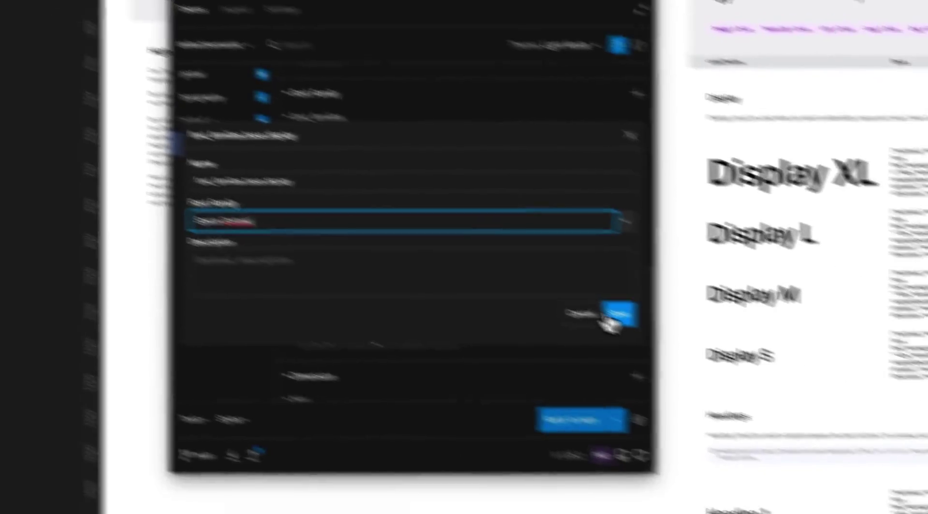
click(615, 315)
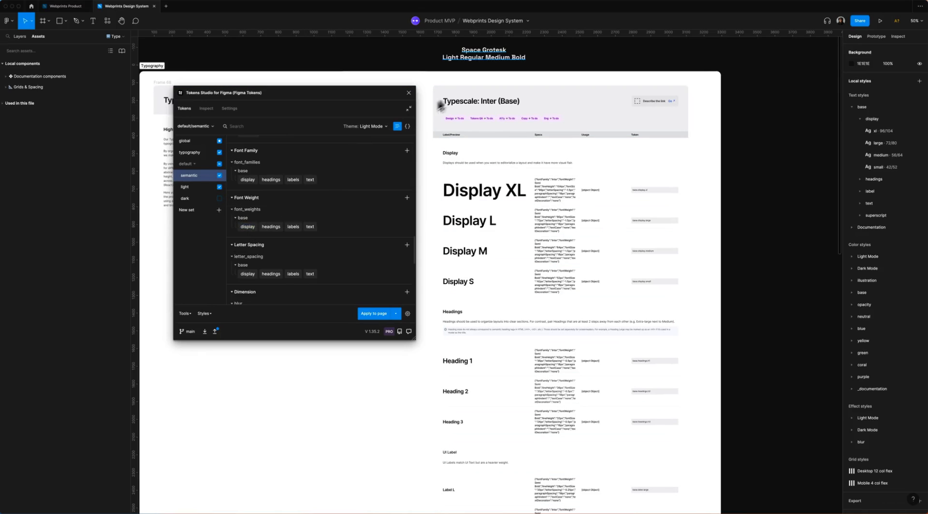
Change the semantic display font weight token from Semi Bold to Bold and save it
right_click(248, 227)
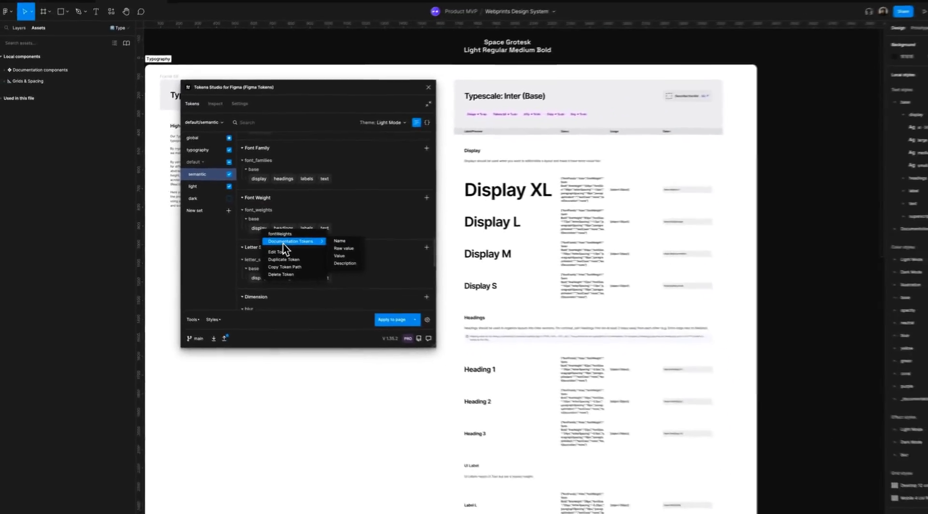
mouse_move(278, 238)
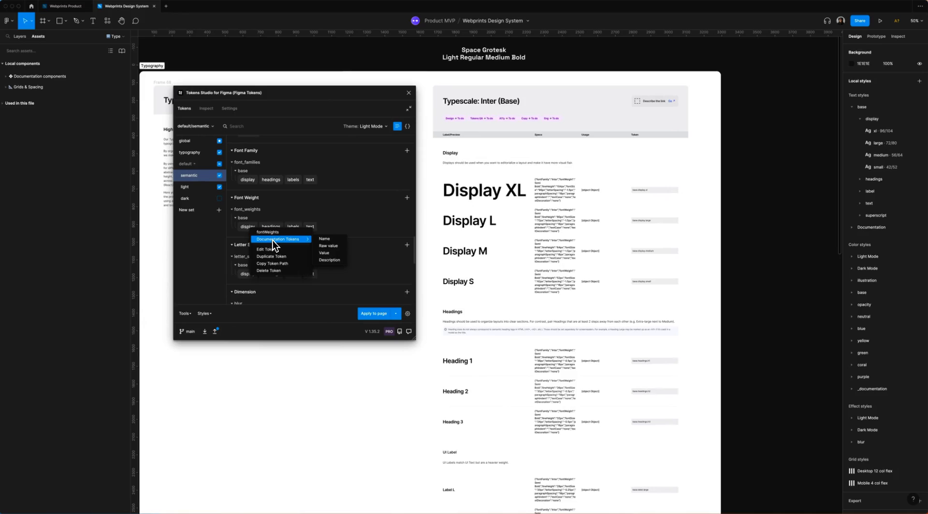
click(270, 249)
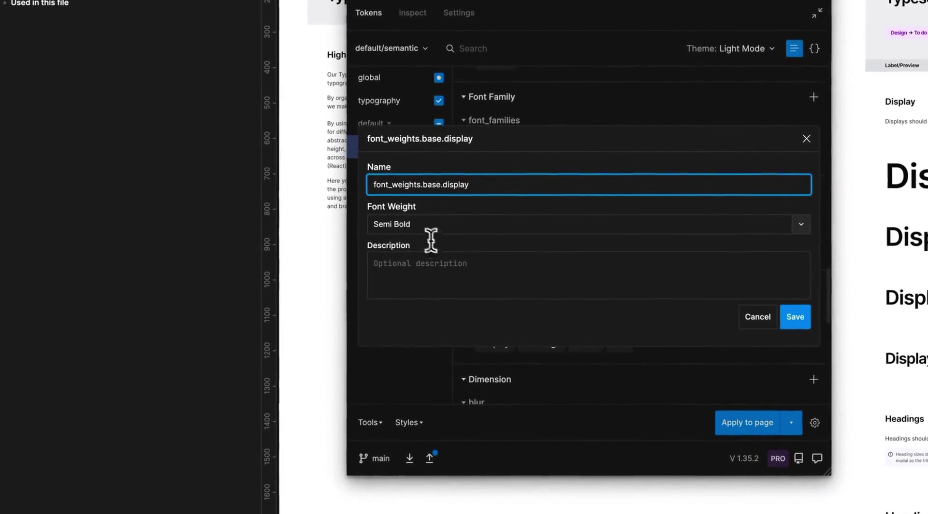
double_click(431, 224)
text(B)
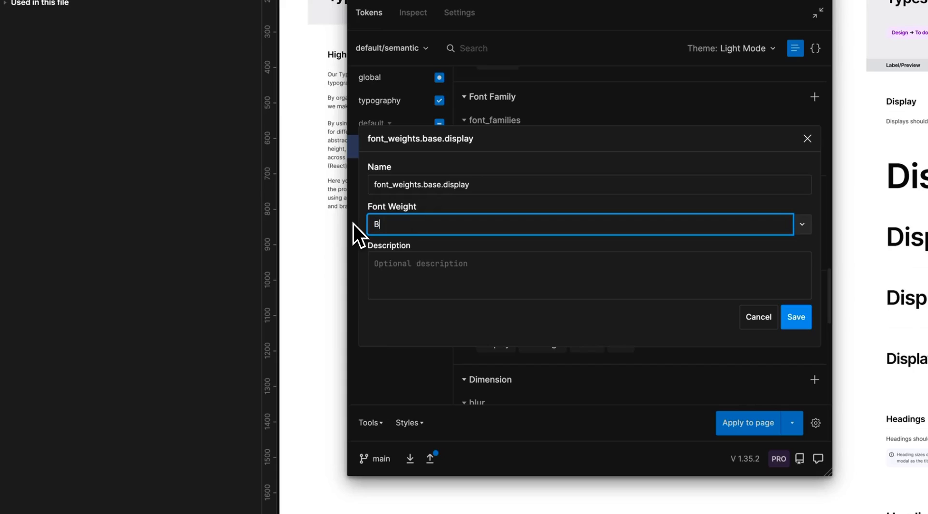
text(old)
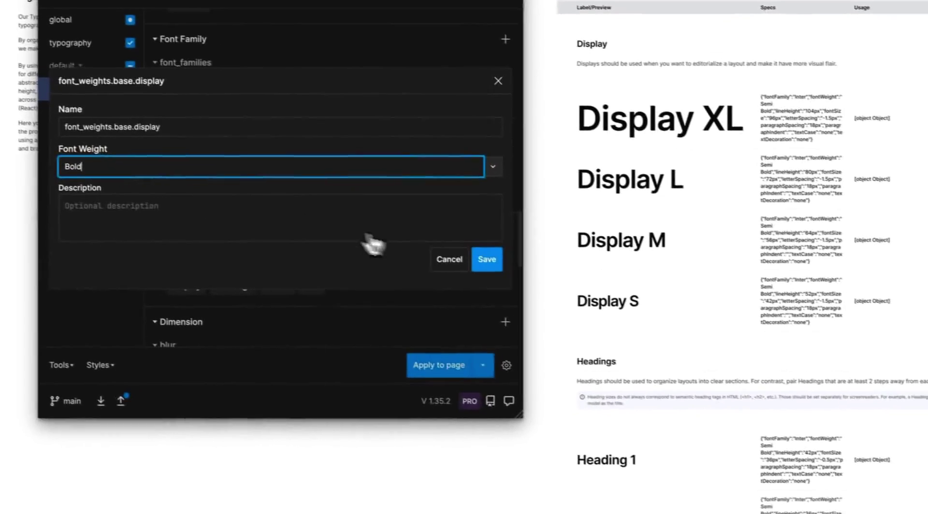
click(796, 317)
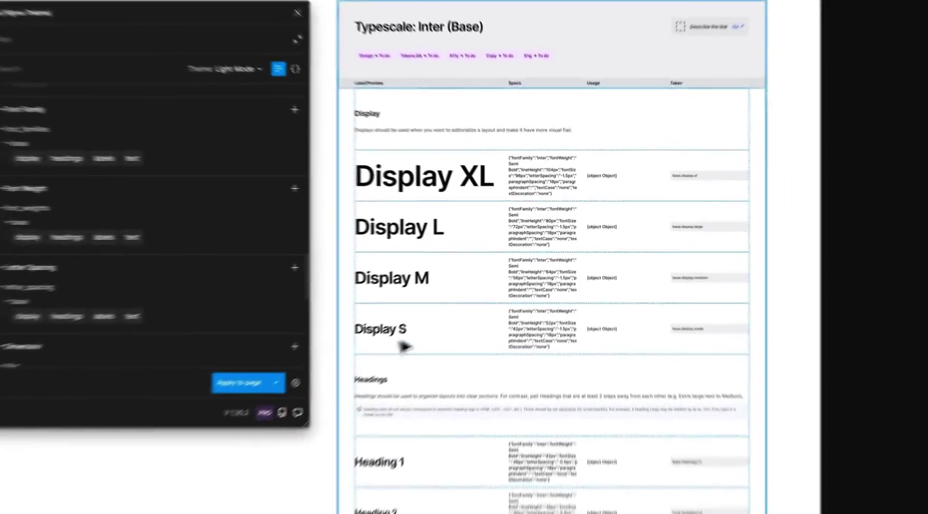
Select the Display S, M and XL rows and apply the updated tokens to the page
click(508, 281)
shift+click(507, 251)
shift+click(476, 181)
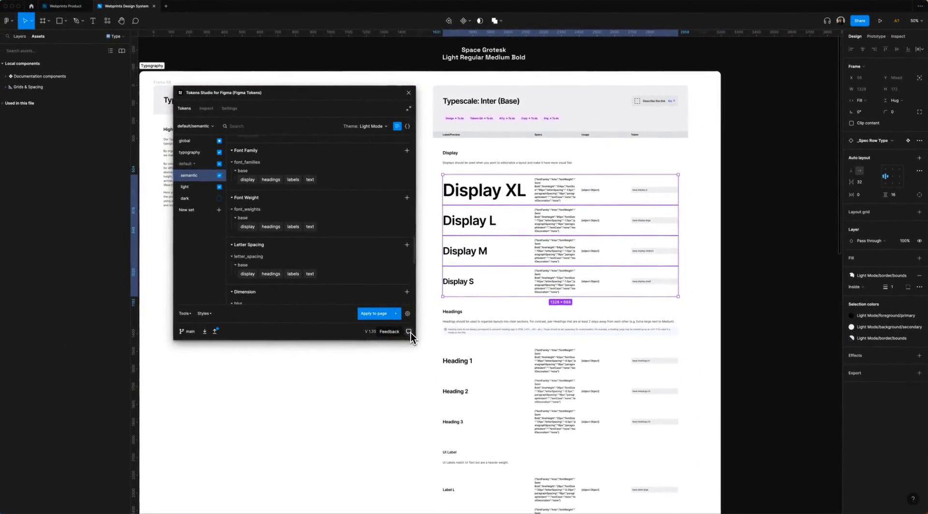
click(761, 289)
click(377, 313)
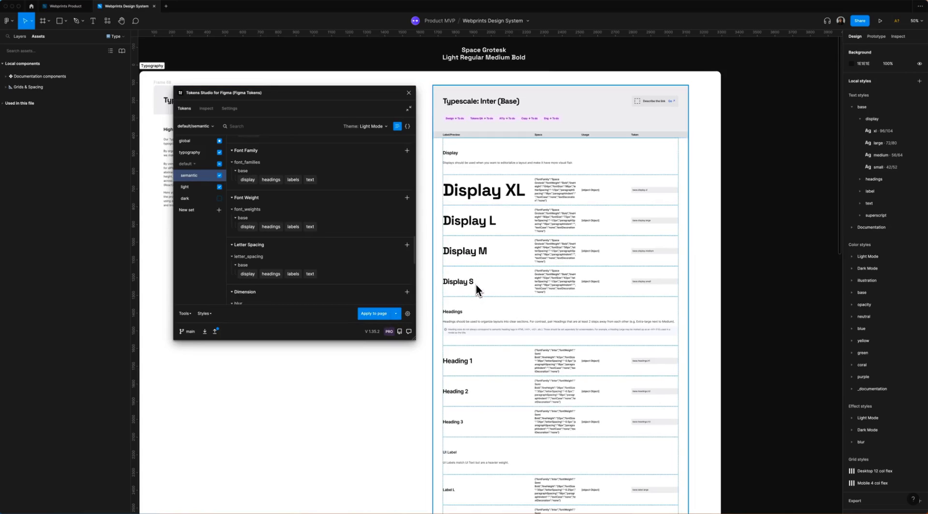
scroll(476, 290, down, 1)
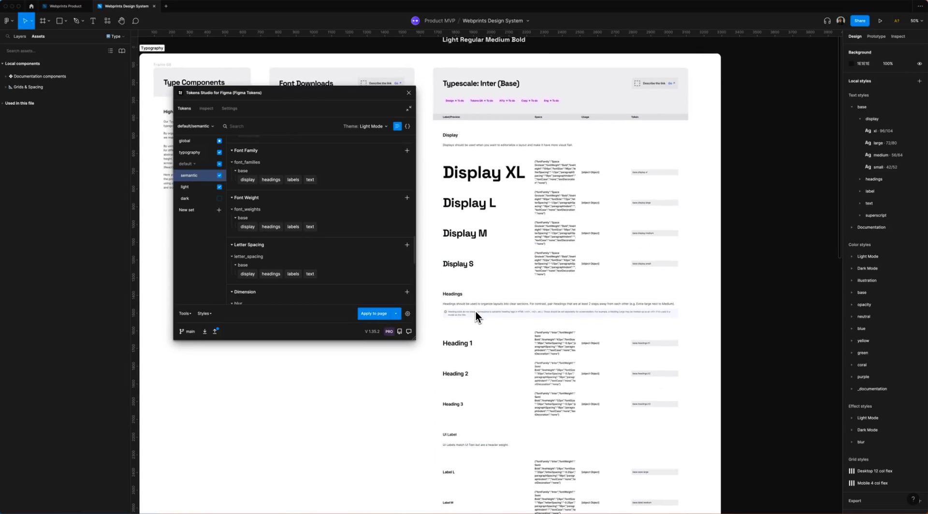
scroll(475, 310, down, 1)
Change the headings font weight token from Semi Bold to Bold and save it
right_click(271, 226)
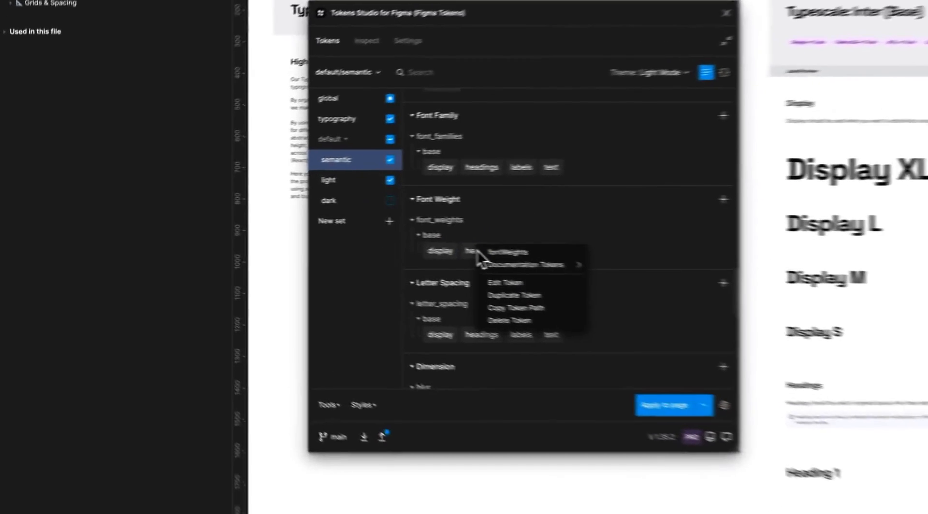
click(562, 284)
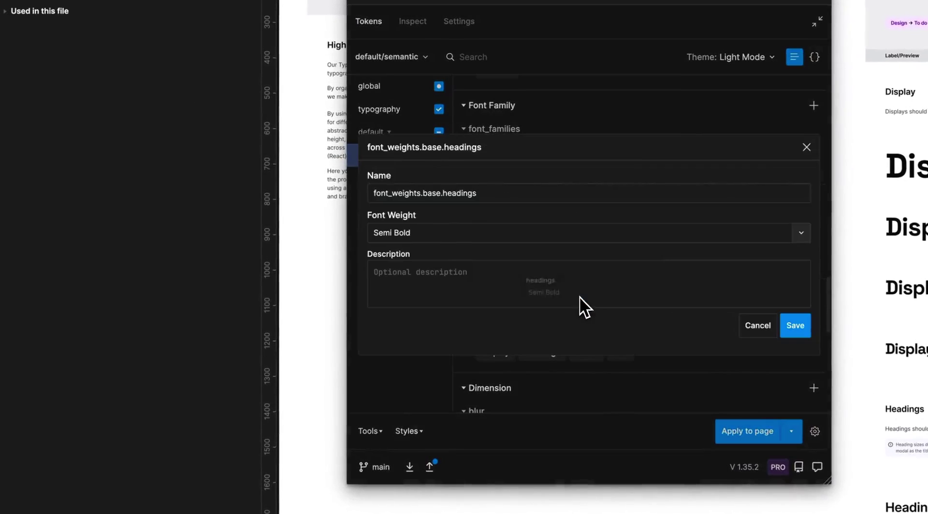
double_click(448, 233)
text(Bold)
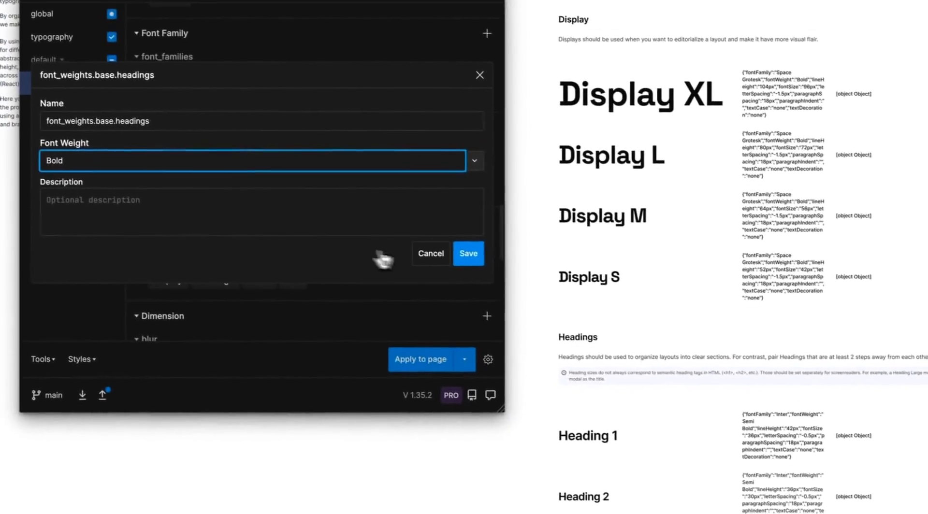
click(468, 252)
Change the headings font family token from Inter to Space Grotesk and apply tokens to the page
right_click(565, 236)
click(595, 264)
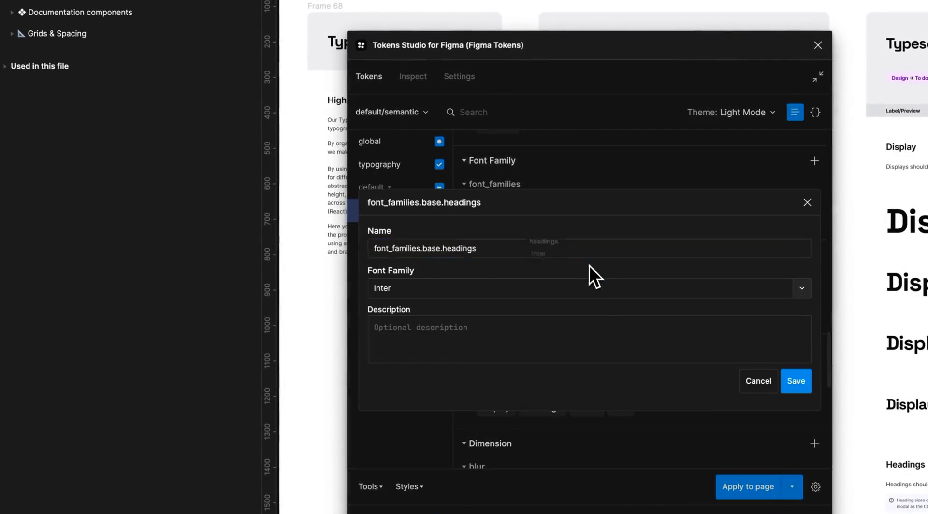
double_click(427, 288)
text(Space Grote)
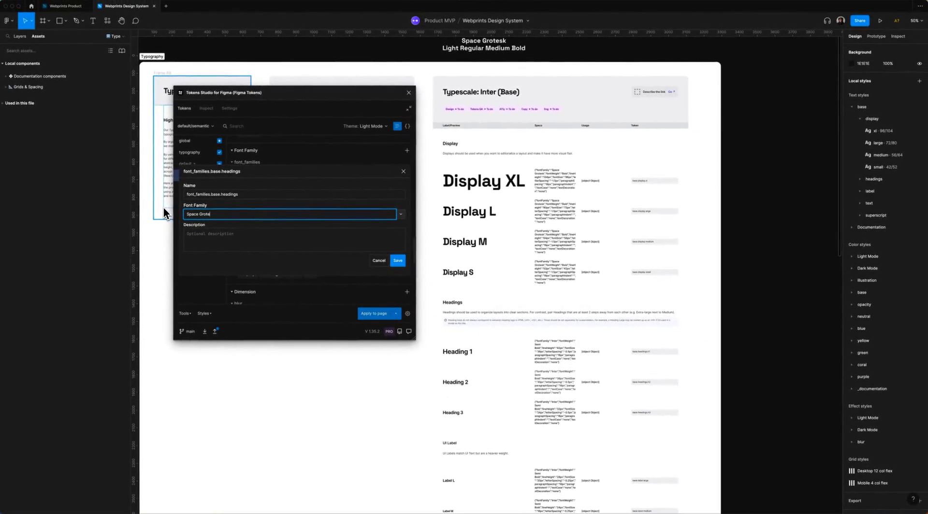
text(sk)
click(397, 260)
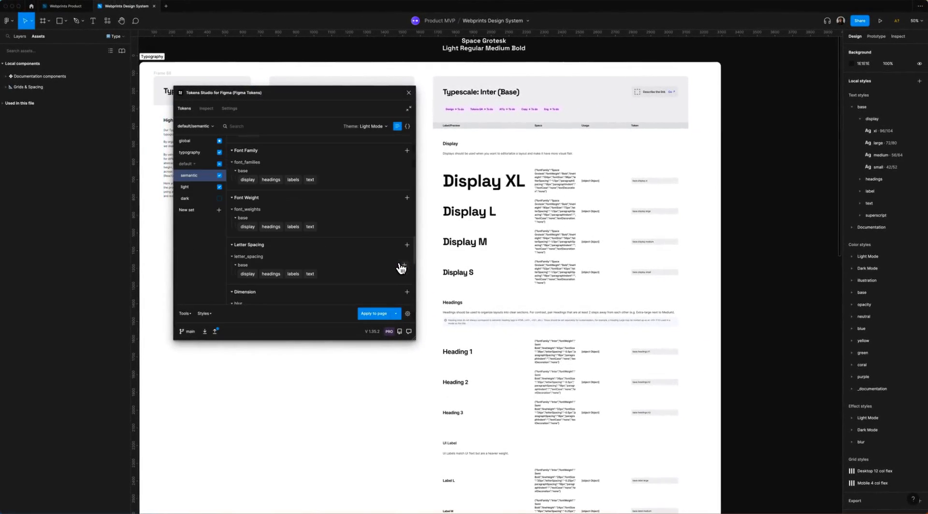
click(377, 314)
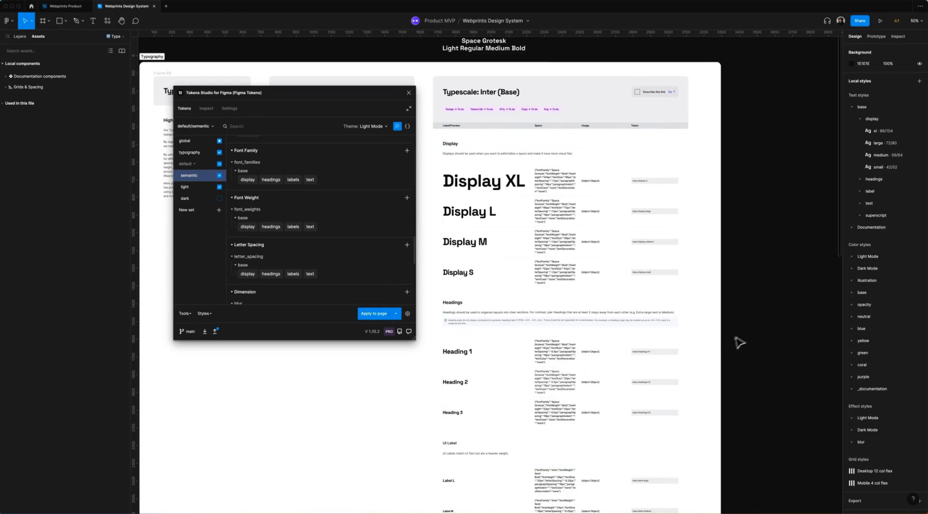
scroll(725, 355, down, 2)
scroll(732, 355, up, 2)
scroll(752, 355, up, 3)
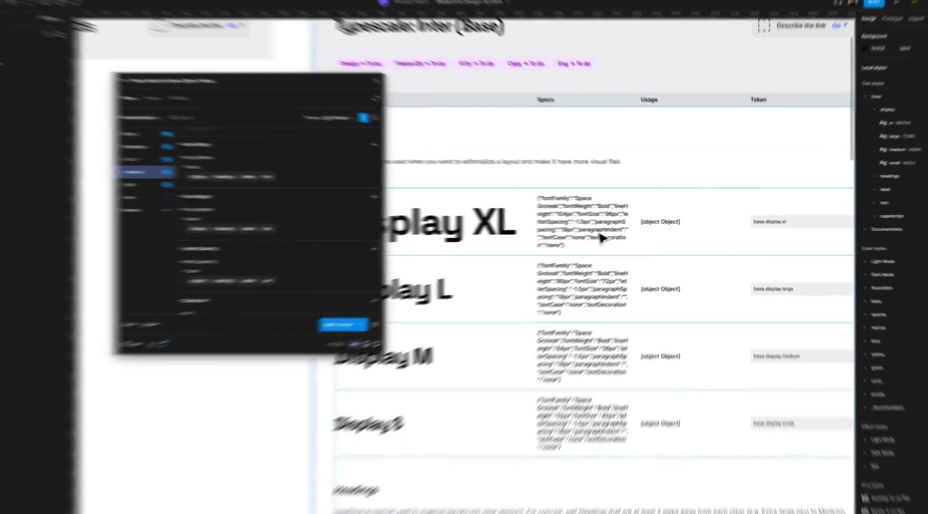
Select the Display XL specs text showing Space Grotesk Bold at 96px
click(595, 221)
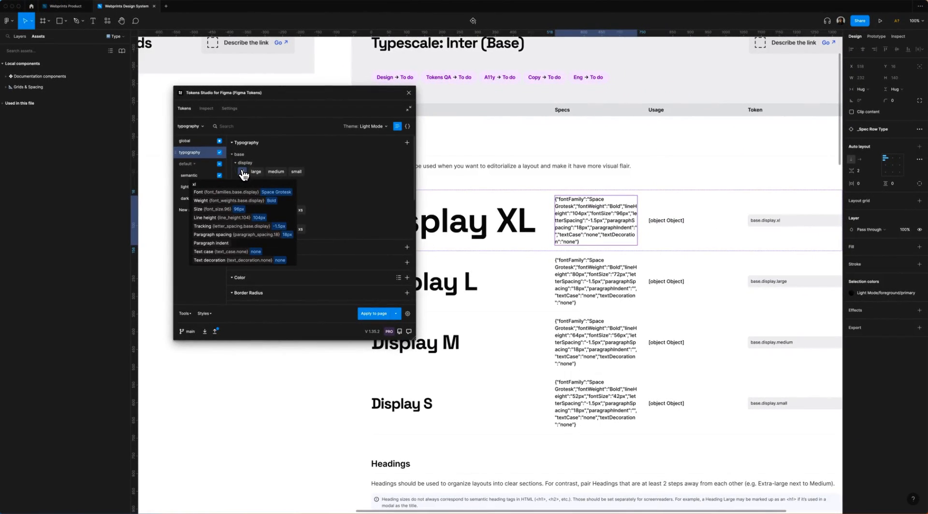
right_click(244, 174)
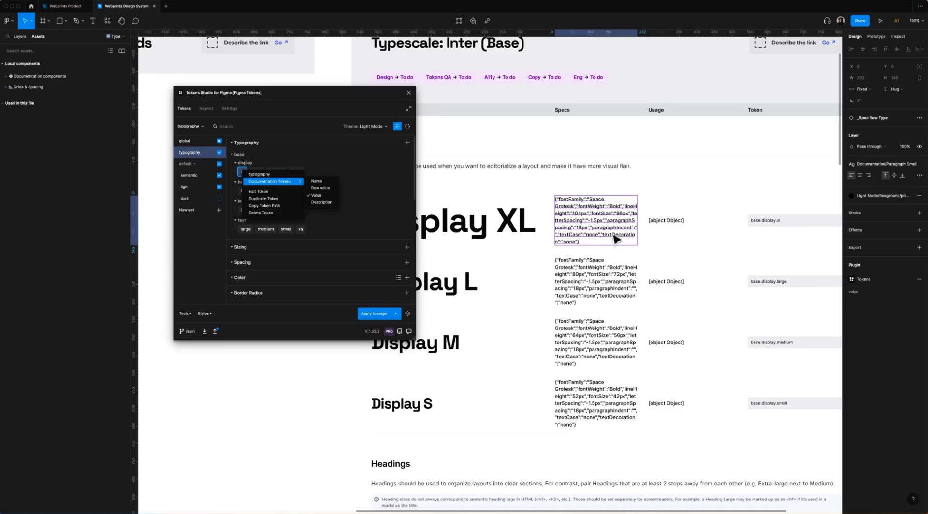
click(544, 253)
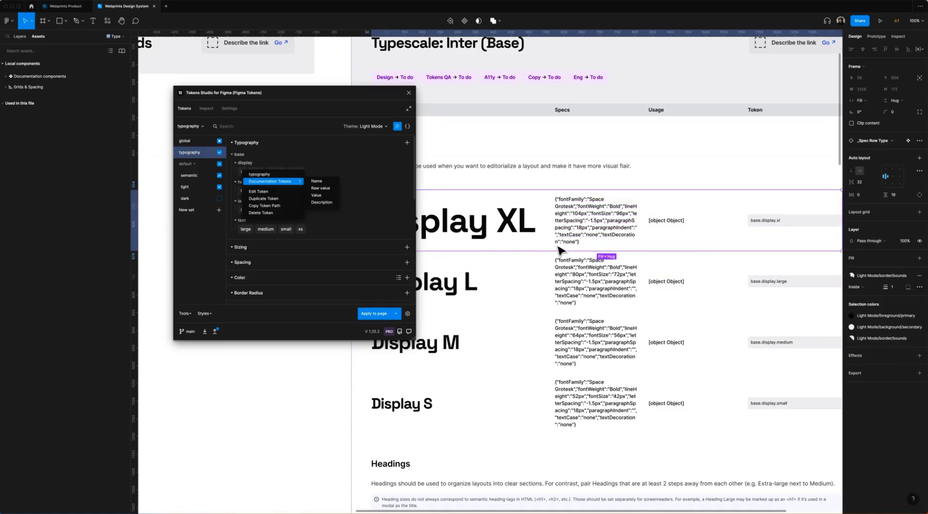
click(392, 232)
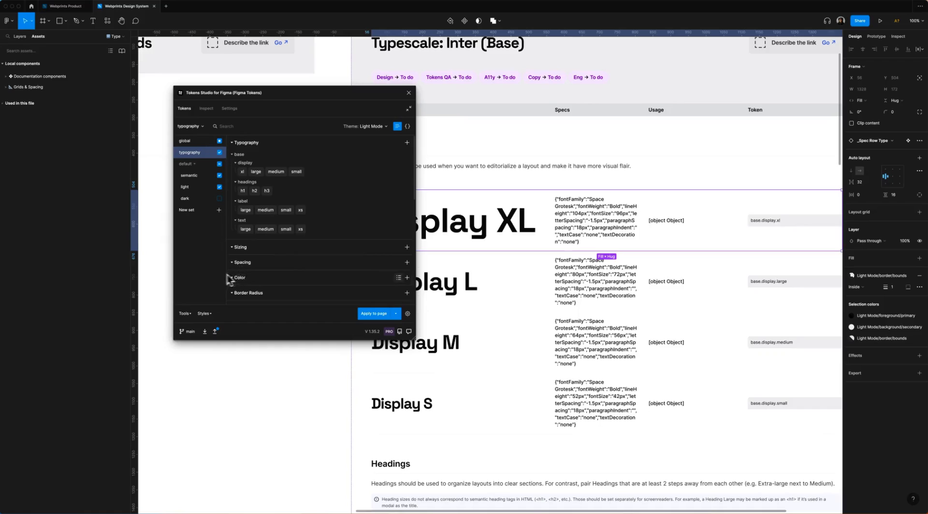
key(shift+1)
drag(601, 290, 651, 244)
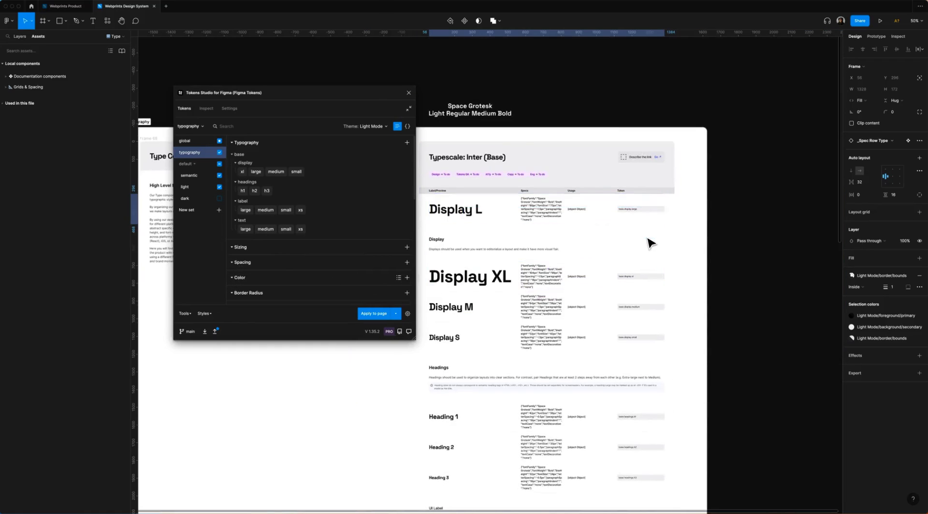
key(ctrl+z)
click(776, 295)
drag(776, 296, 784, 278)
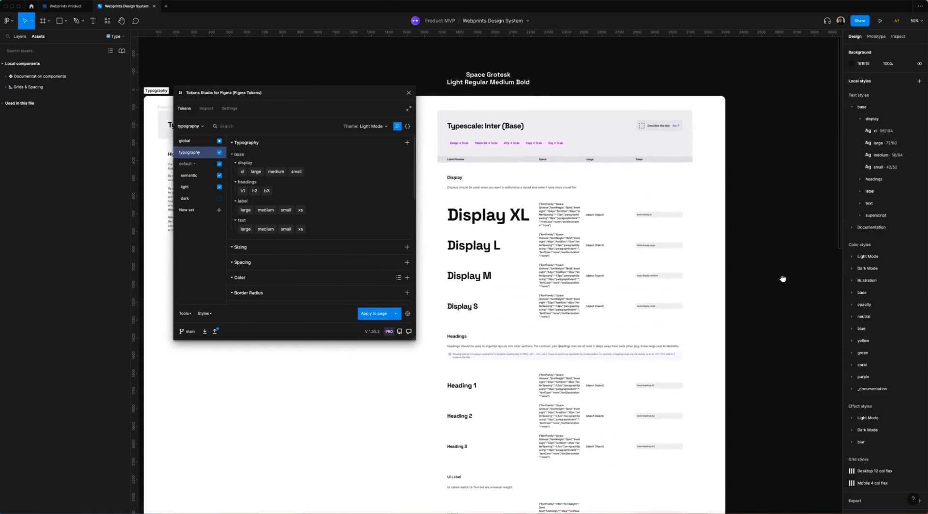
drag(370, 94, 358, 105)
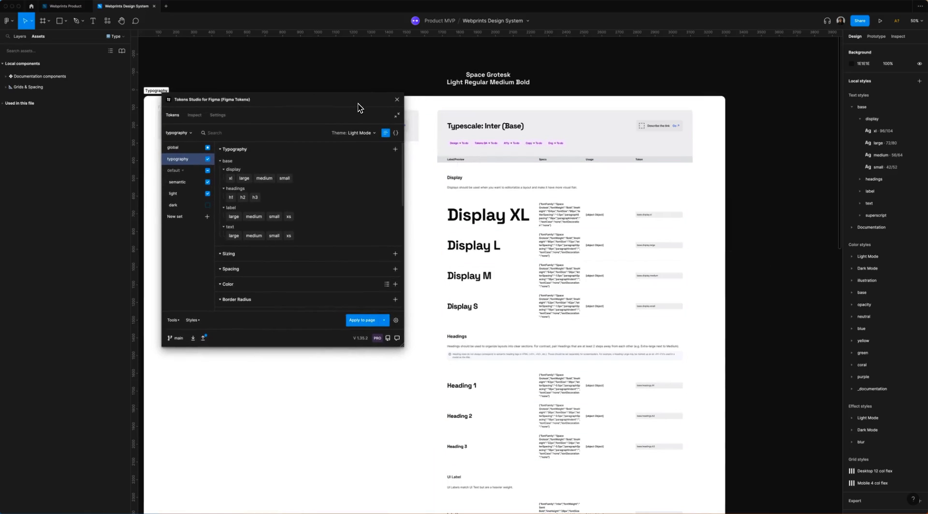